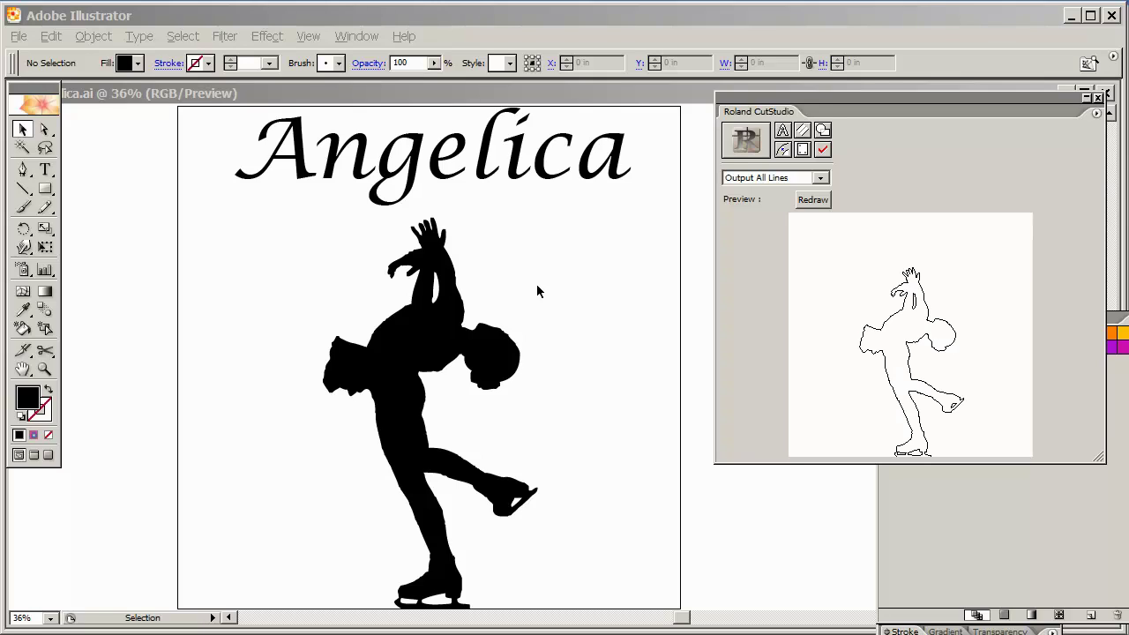
- Copy the Angelica lettering and black skater silhouette from Illustrator, then switch to Photoshop
left_click(152, 135)
left_click_drag(164, 135, 691, 497)
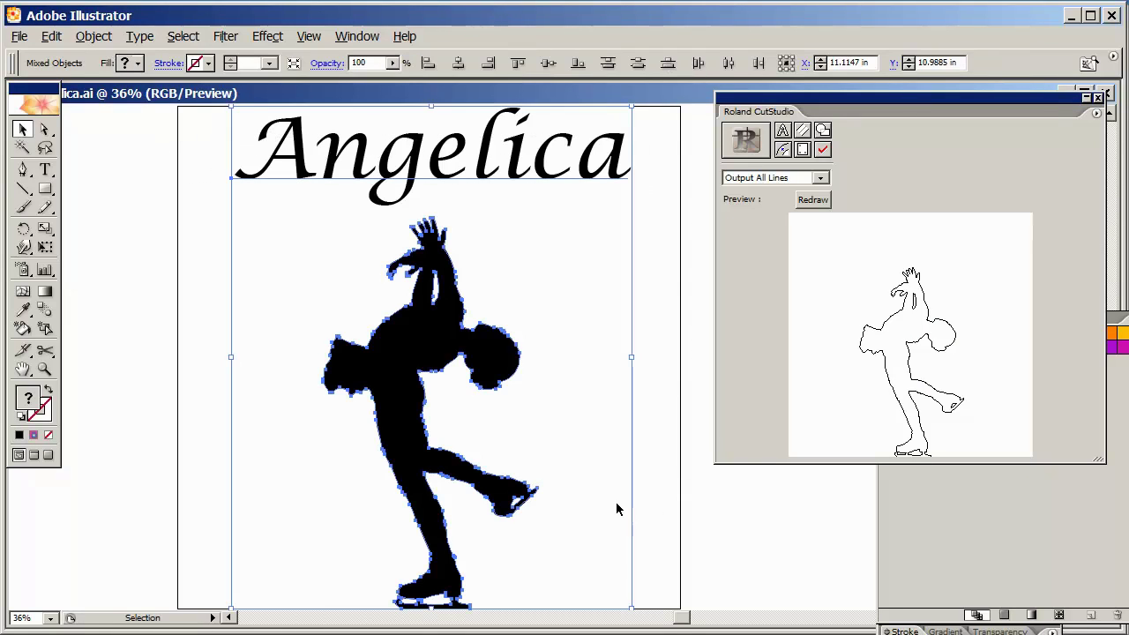
left_click(51, 36)
left_click(69, 126)
key("alt+Tab")
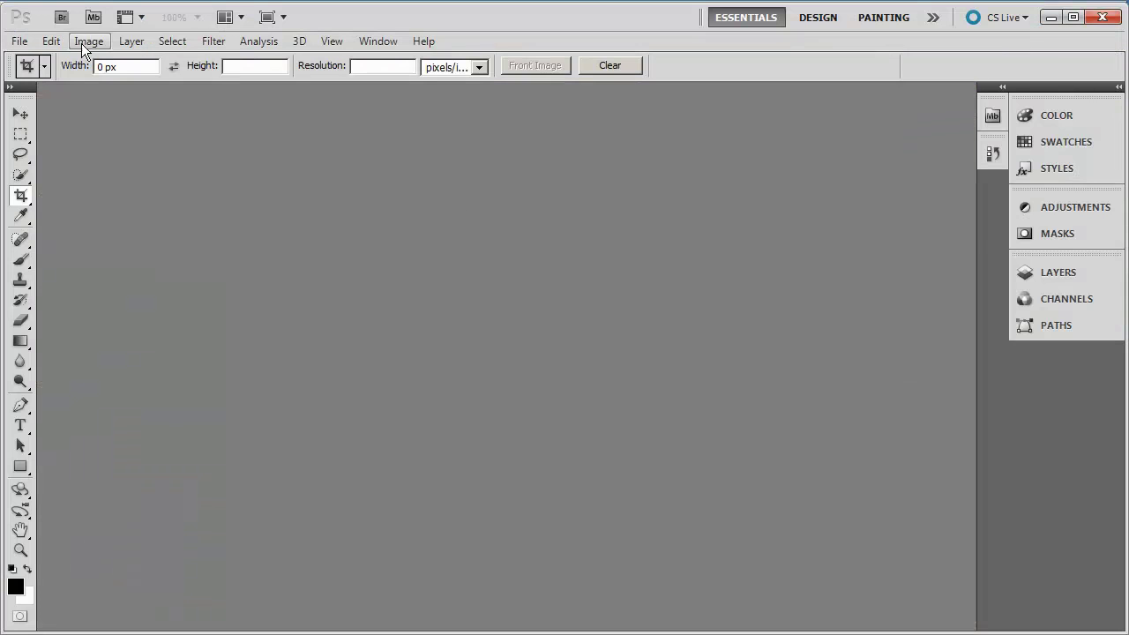
- Open the child's bedrrom 2 photo from the Stock Photos folder
left_click(18, 41)
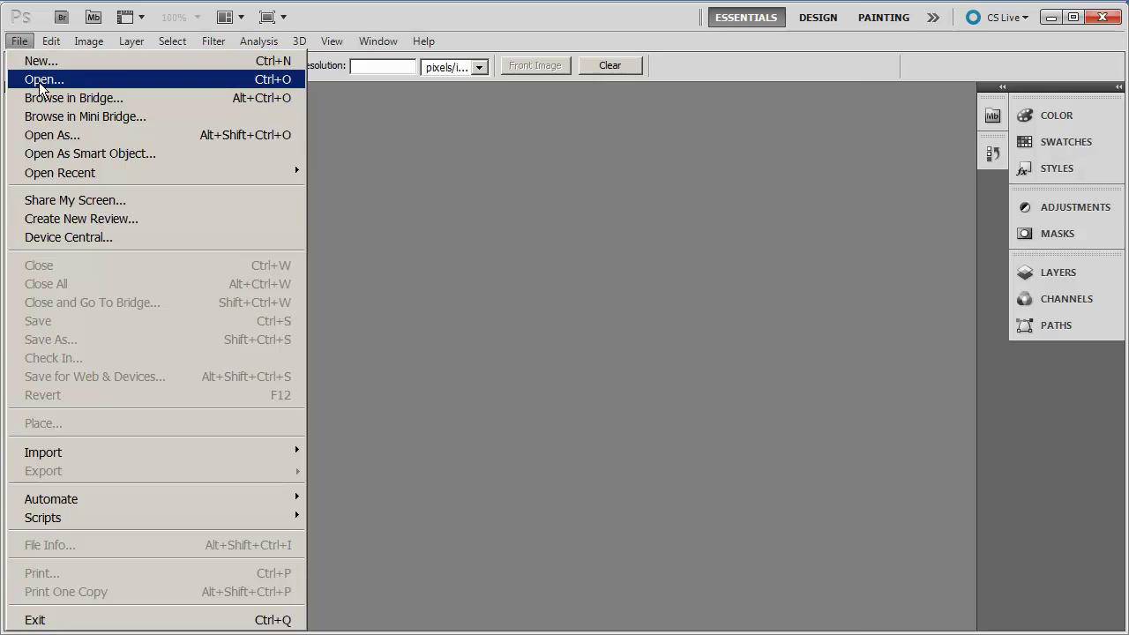
left_click(40, 81)
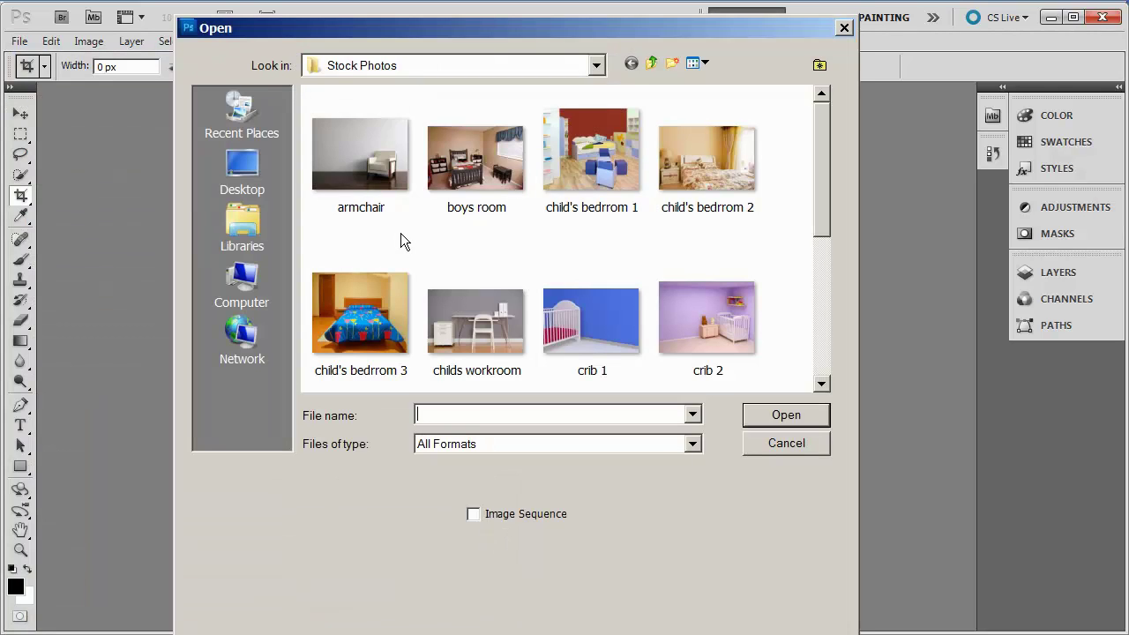
left_click(717, 151)
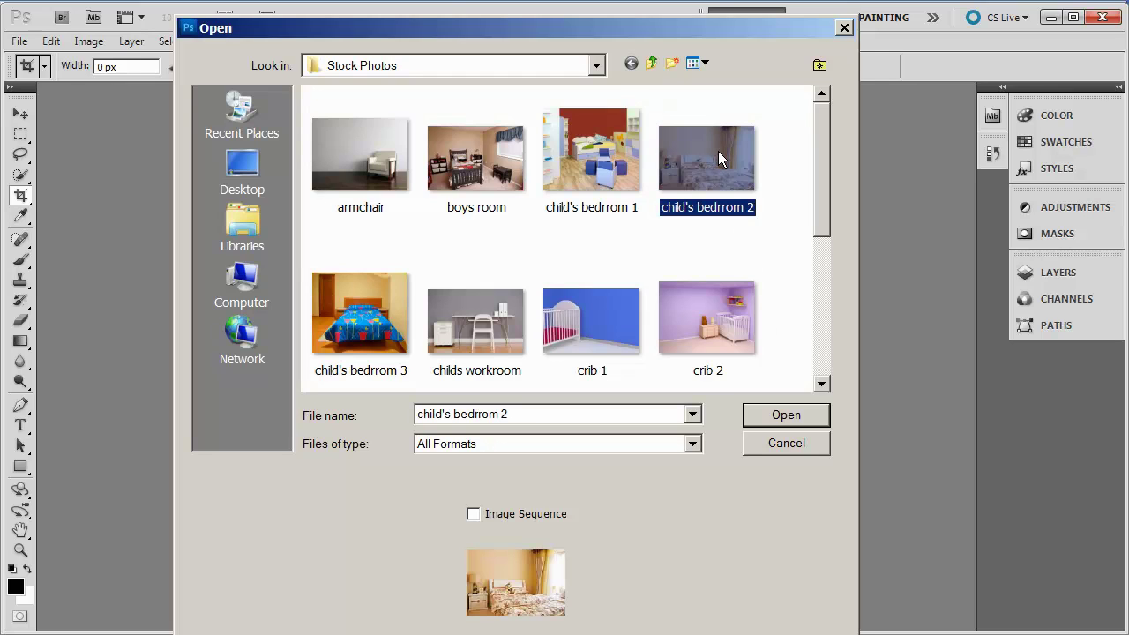
left_click(776, 416)
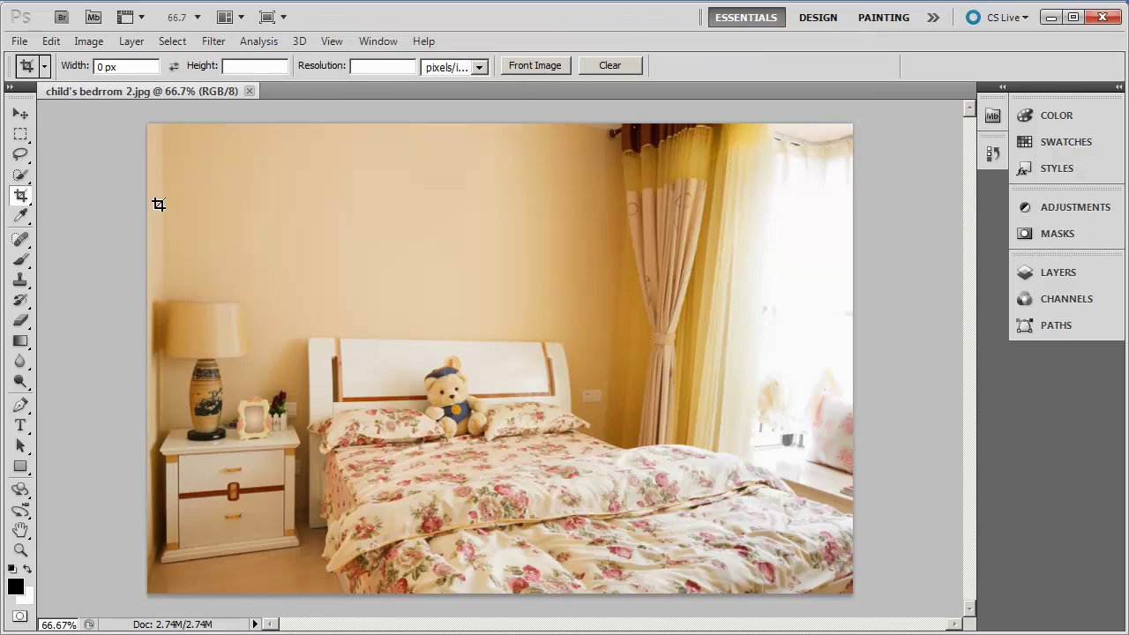
- Paste the copied Angelica artwork into the photo as a smart object and reposition it
left_click(51, 42)
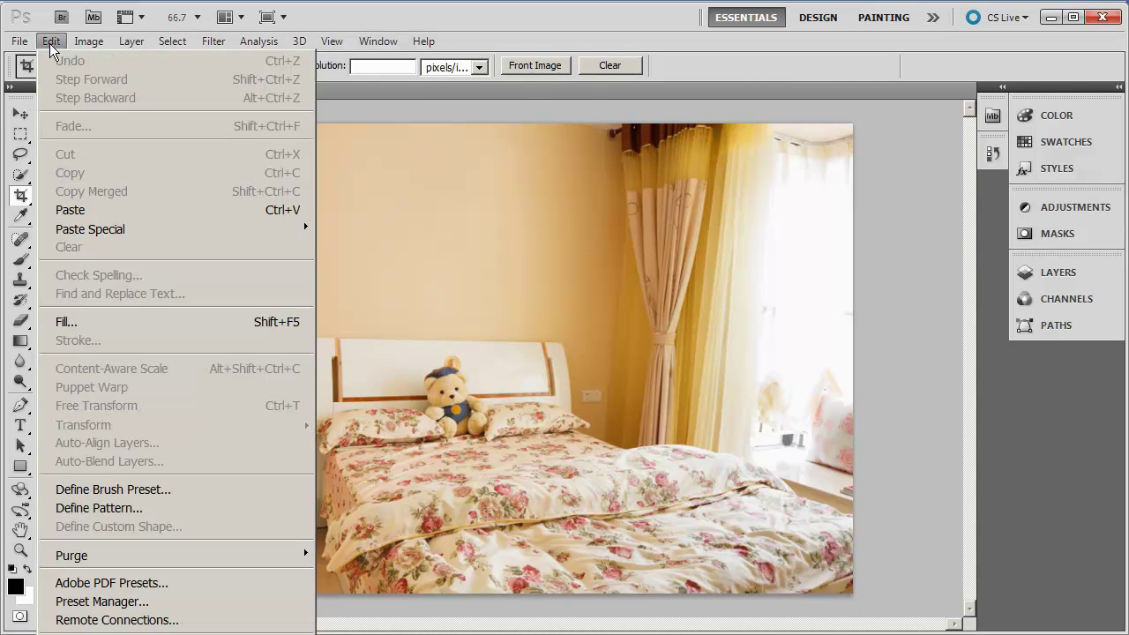
left_click(100, 212)
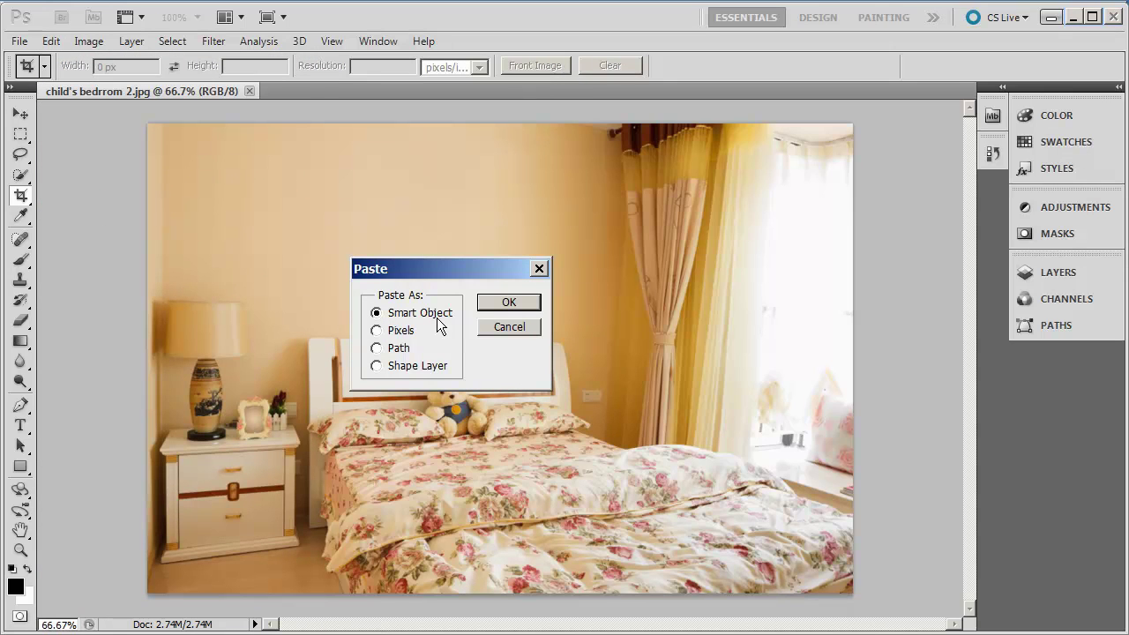
left_click(520, 302)
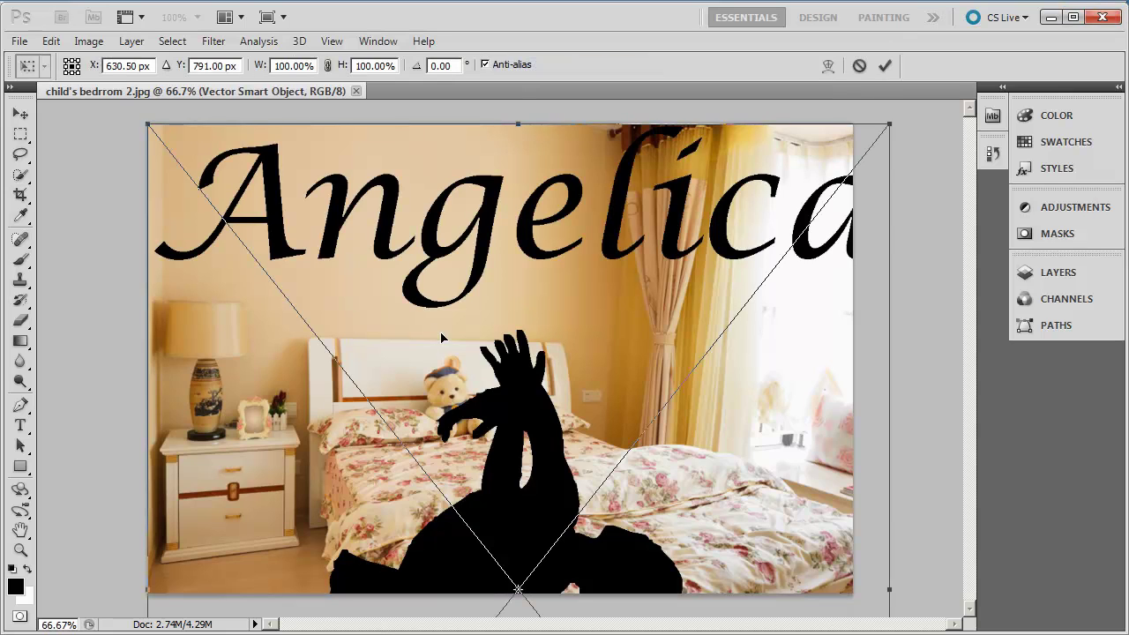
left_click_drag(500, 312, 447, 227)
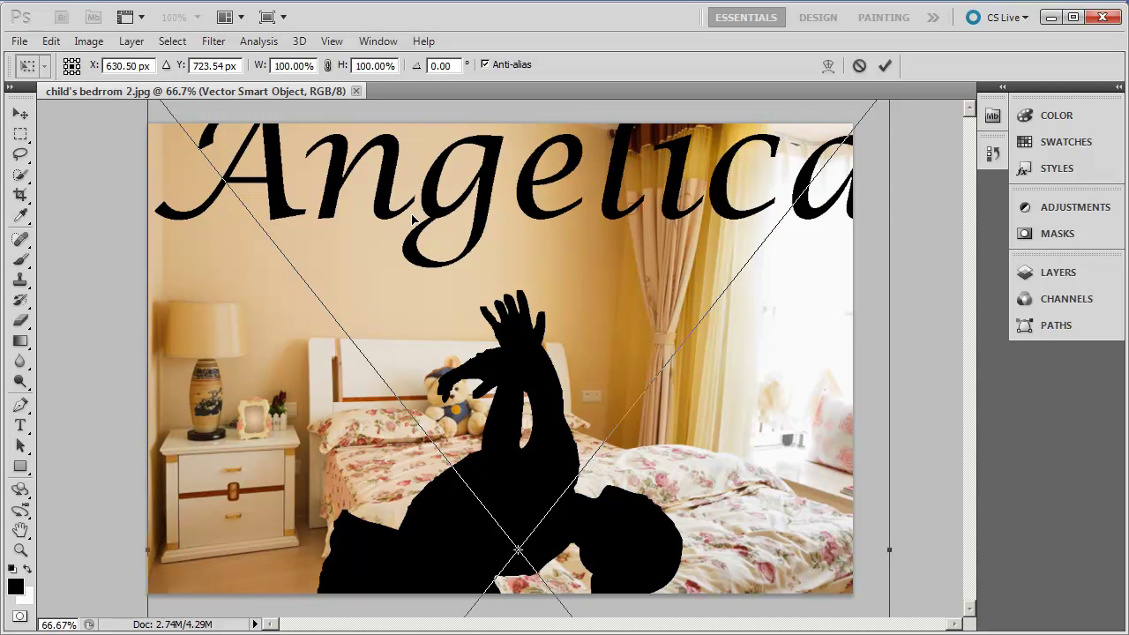
left_click_drag(385, 208, 424, 259)
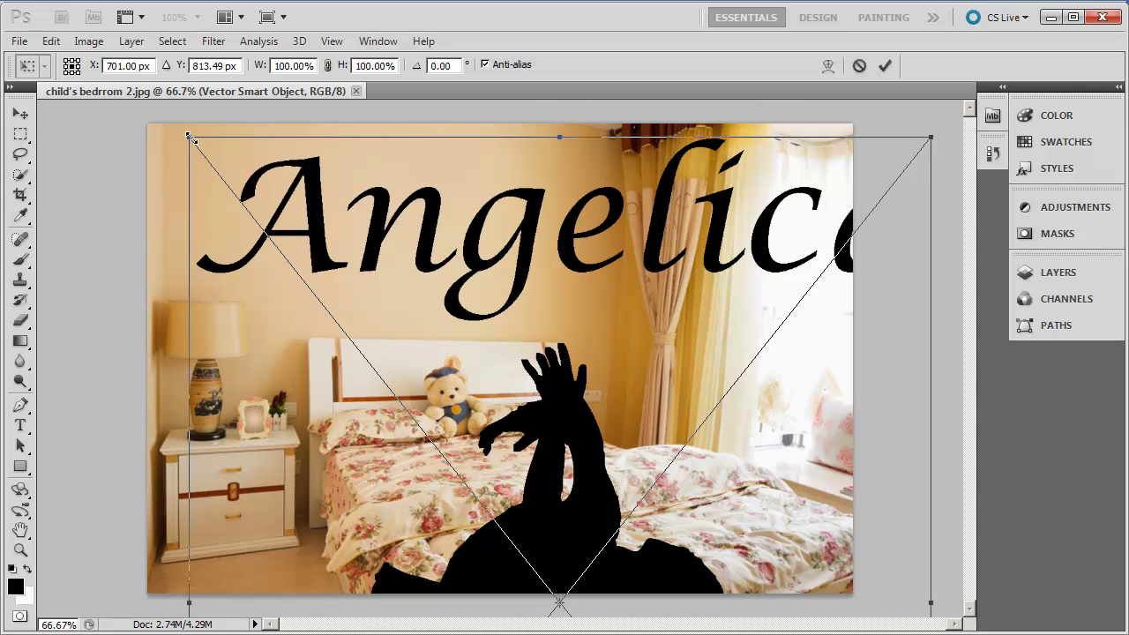
- Scale the artwork down in stages to about 17% and move it toward the wall
left_click_drag(190, 139, 424, 430)
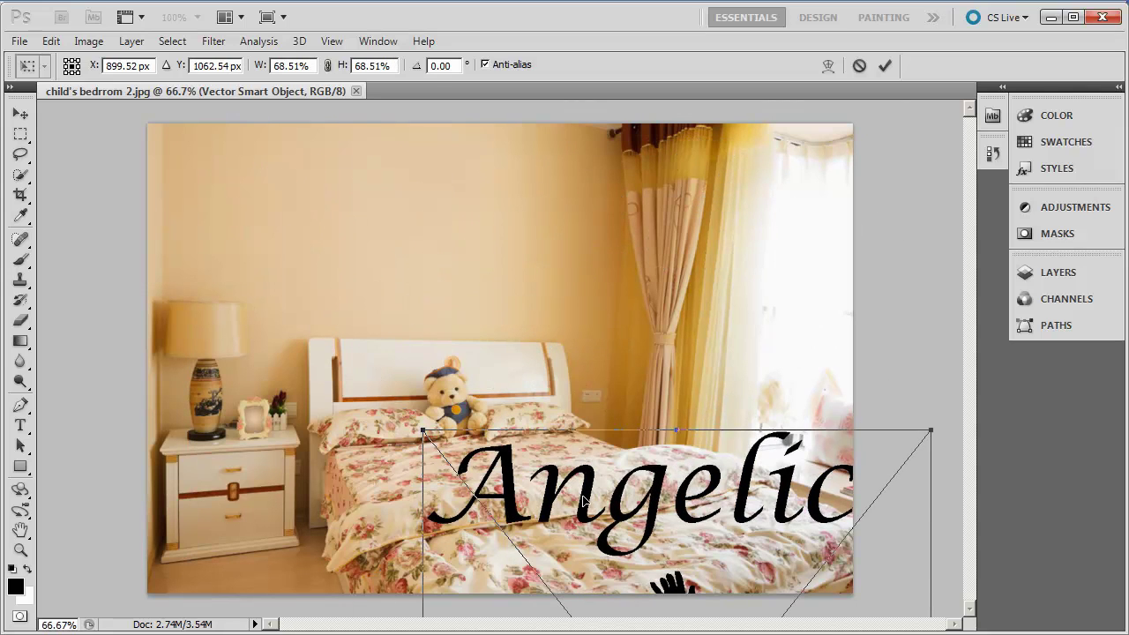
left_click_drag(589, 505, 397, 200)
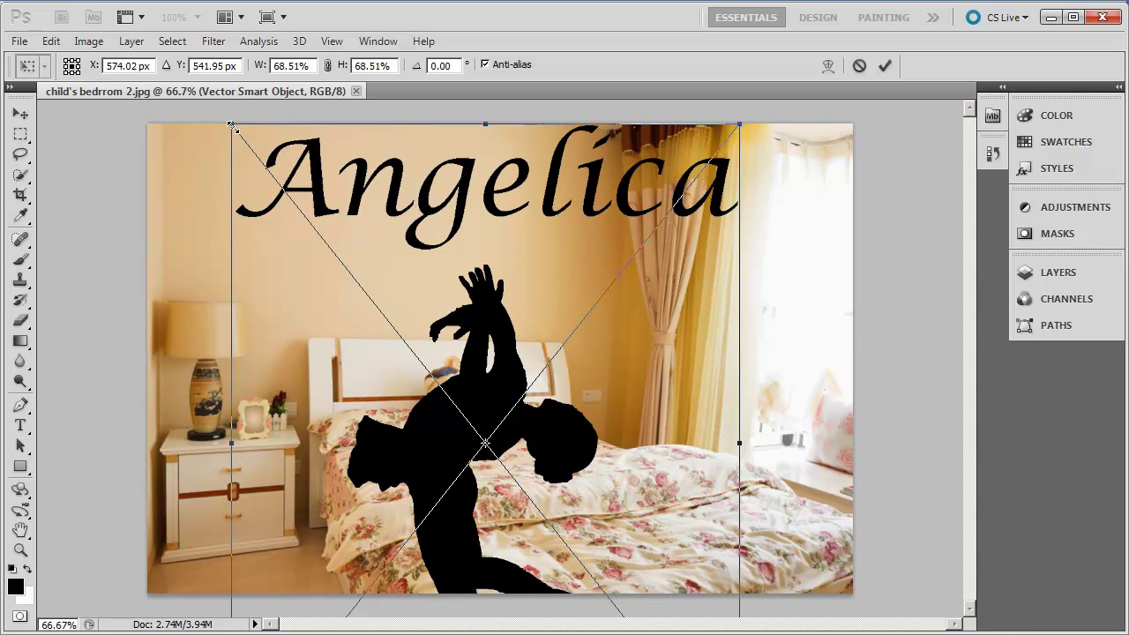
left_click_drag(234, 128, 467, 421)
left_click_drag(591, 476, 444, 190)
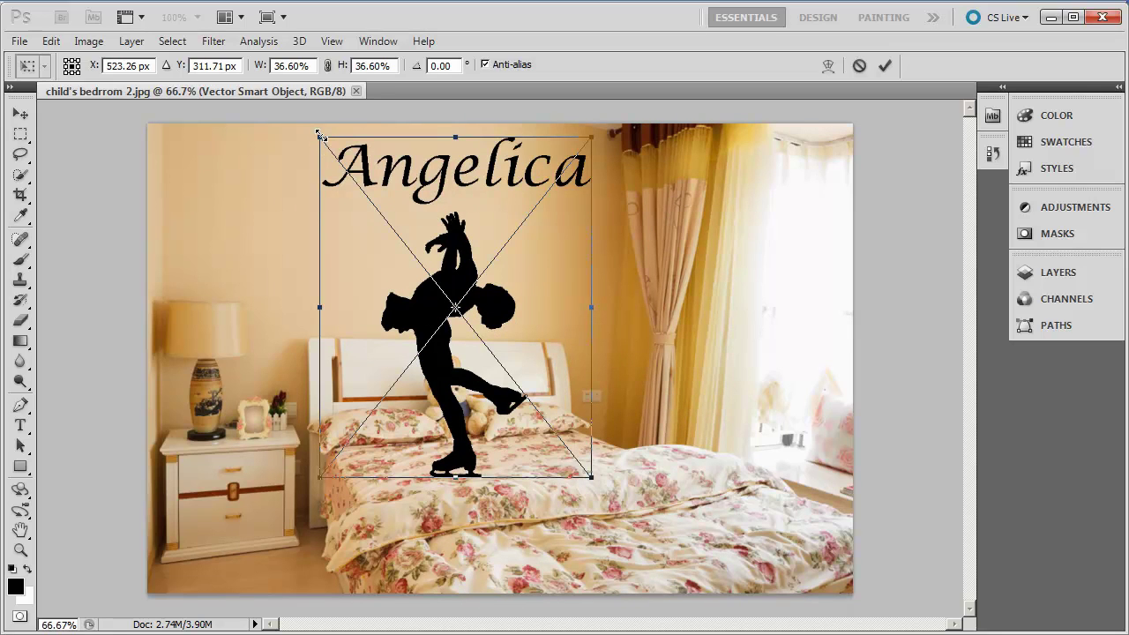
left_click_drag(320, 135, 489, 312)
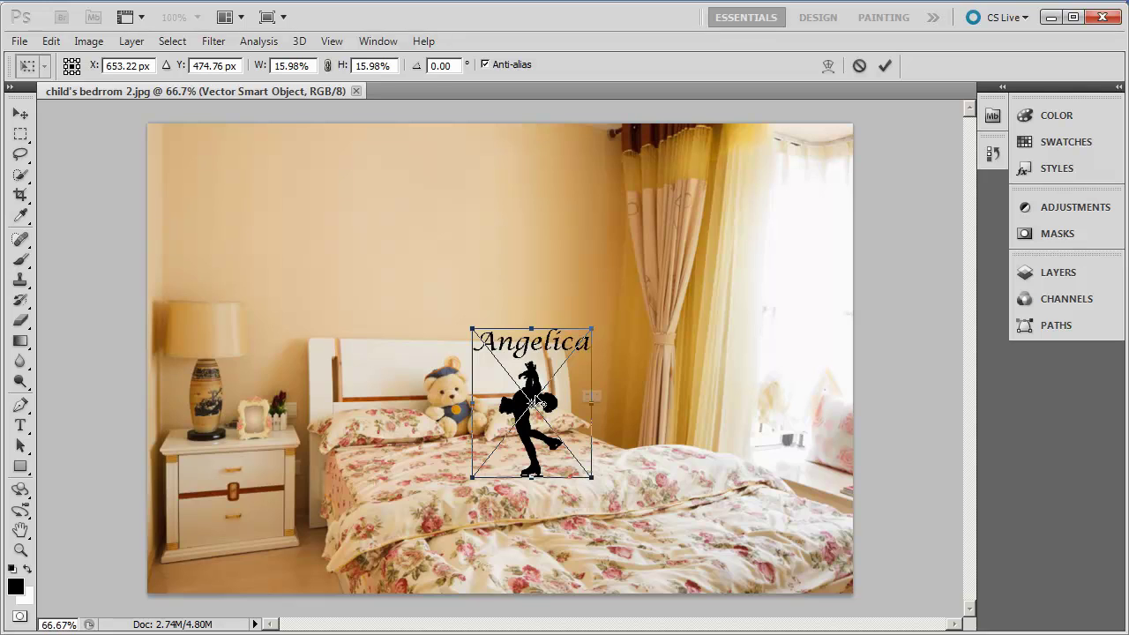
- Scale the decal to 13.69%, set it above the headboard and tilt it 0.39°
left_click_drag(534, 391, 448, 233)
left_click_drag(509, 179, 496, 194)
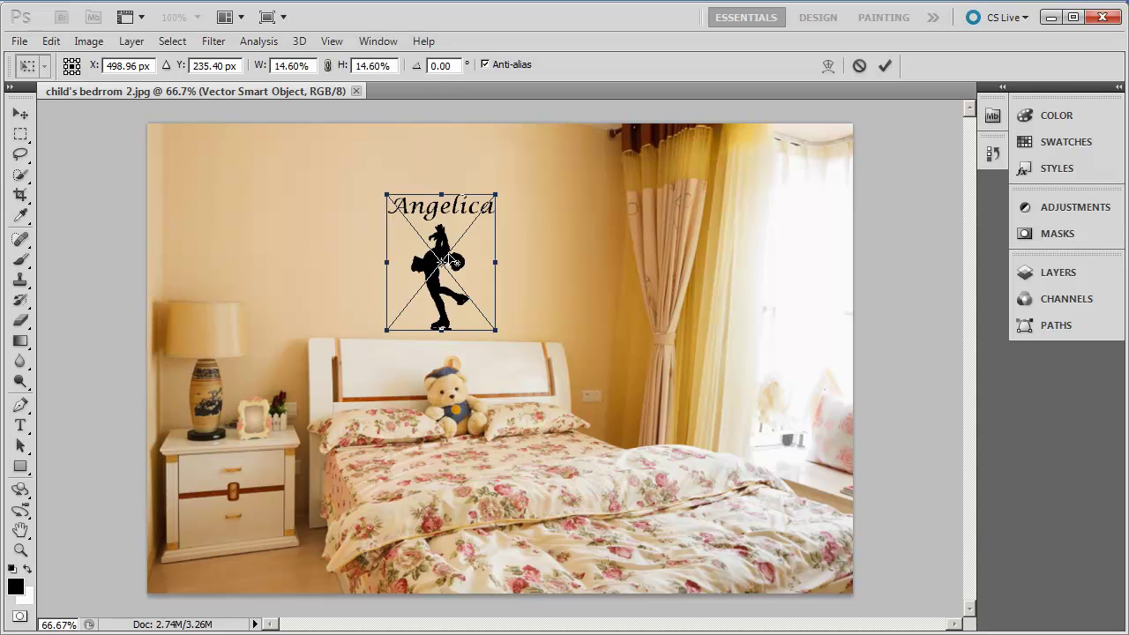
left_click_drag(442, 256, 445, 258)
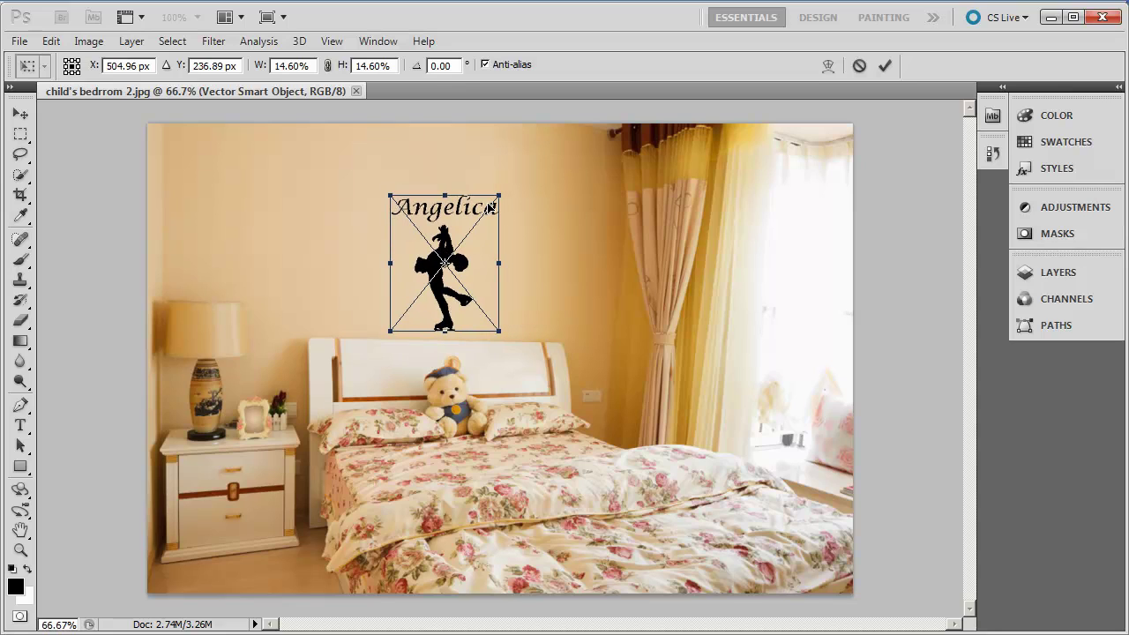
left_click_drag(499, 192, 492, 204)
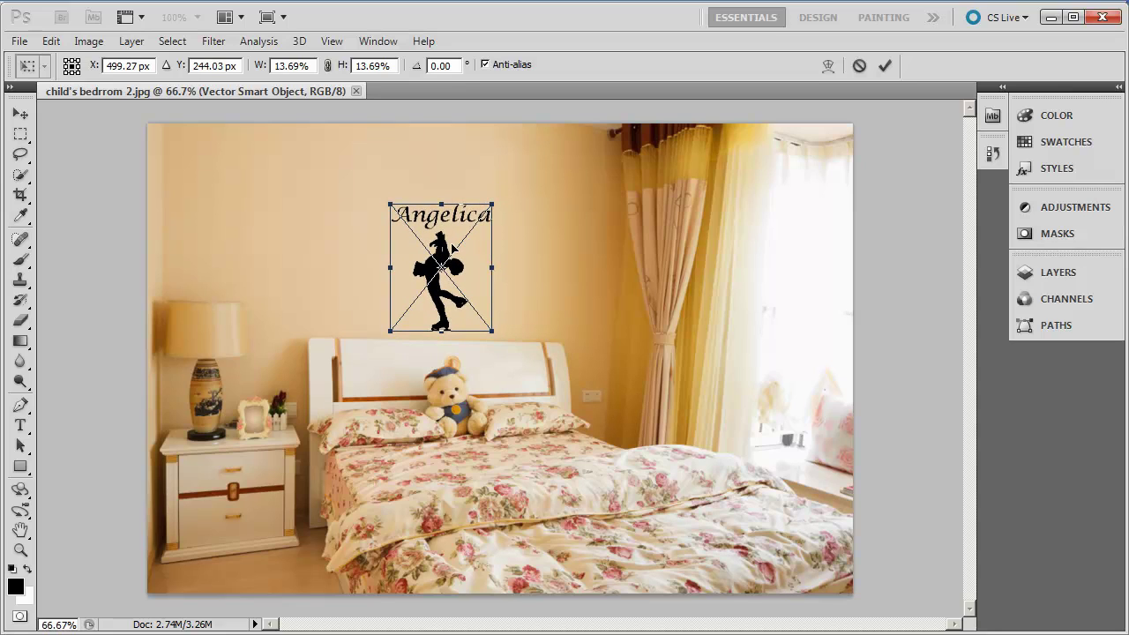
left_click_drag(443, 259, 443, 257)
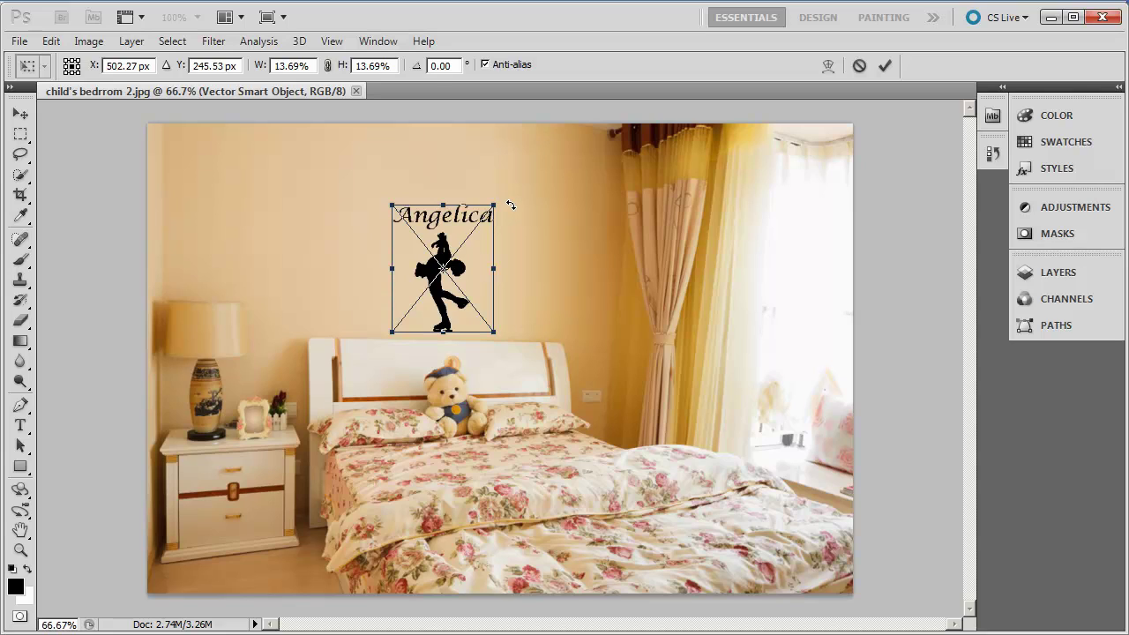
left_click_drag(511, 204, 508, 204)
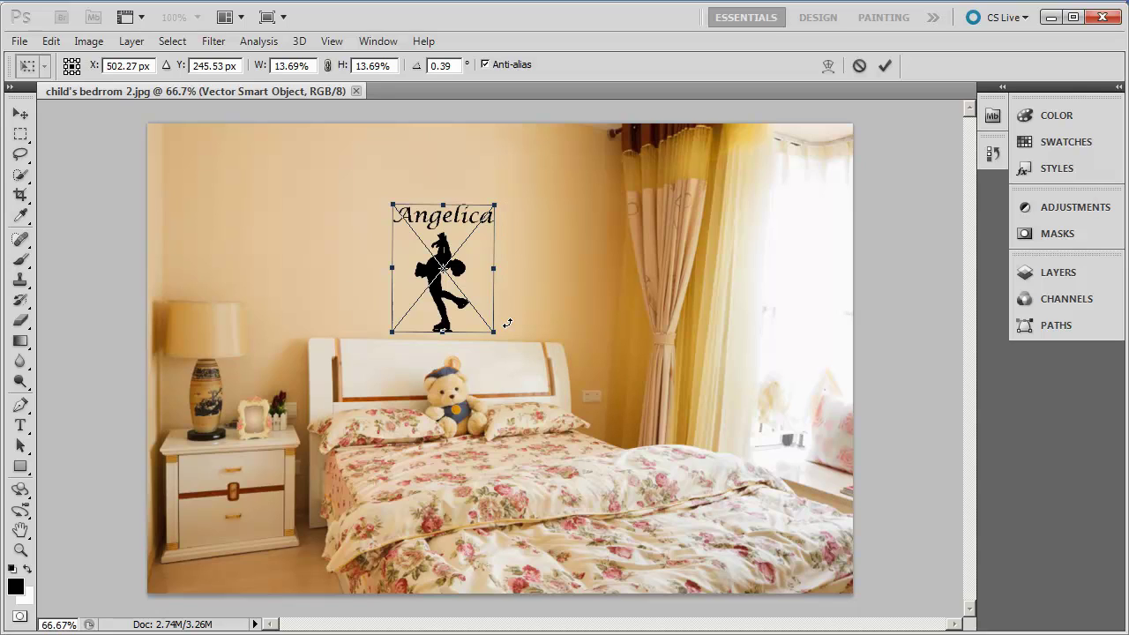
- Commit the decal transform and crop the photo to the decal, headboard, teddy bear and bed
key("Return")
key("c")
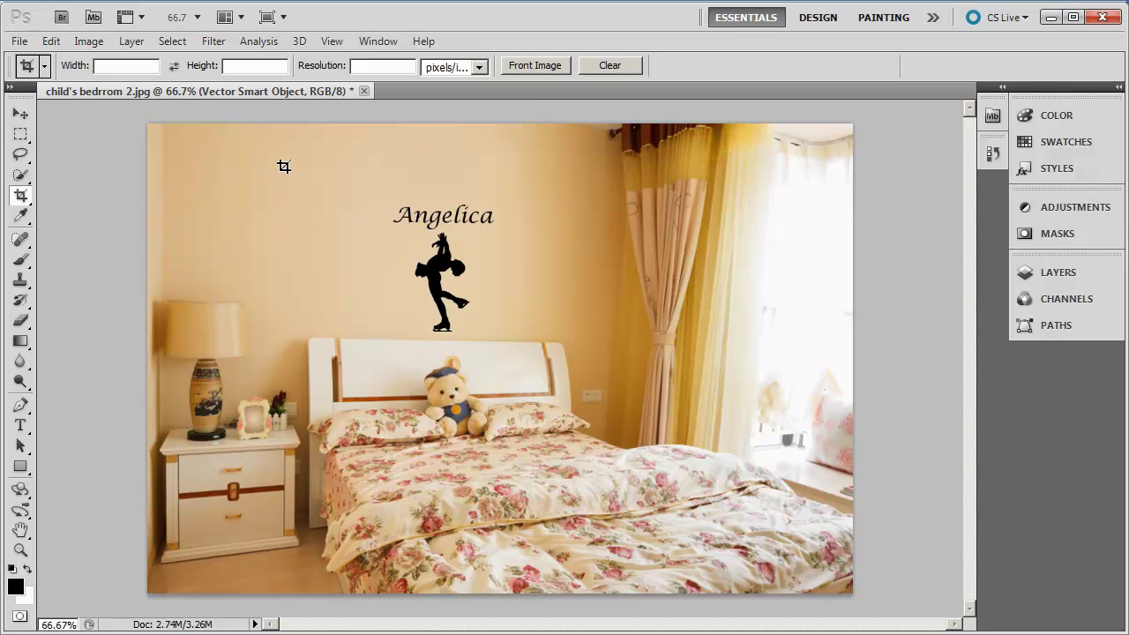
left_click_drag(286, 160, 647, 496)
key("Return")
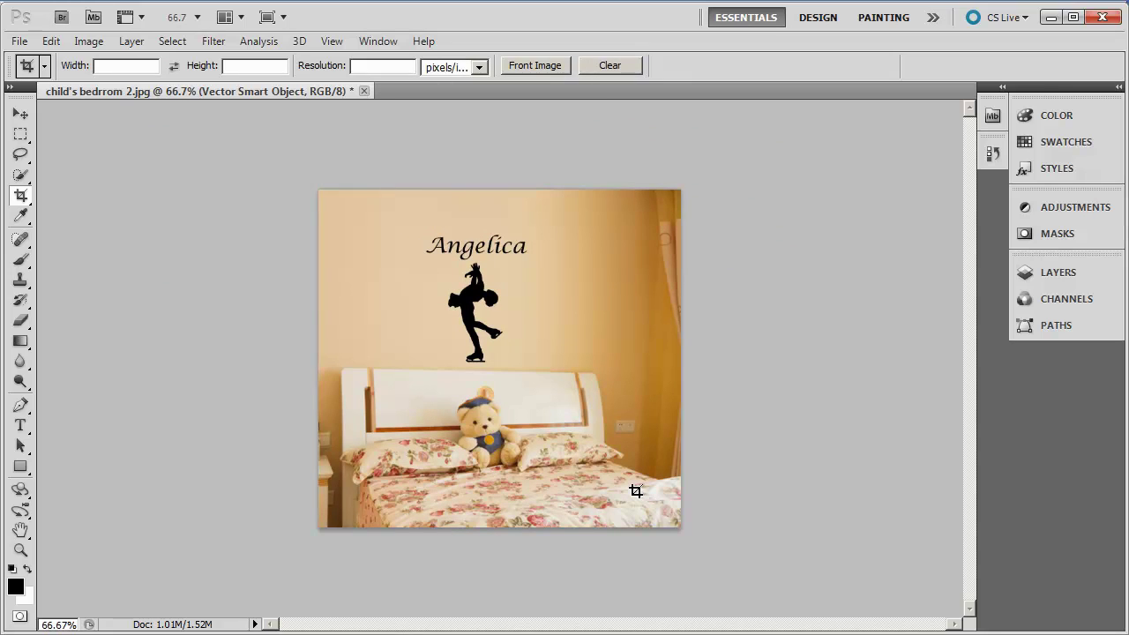
- Start a Save As with JPEG chosen as the file format
left_click(20, 42)
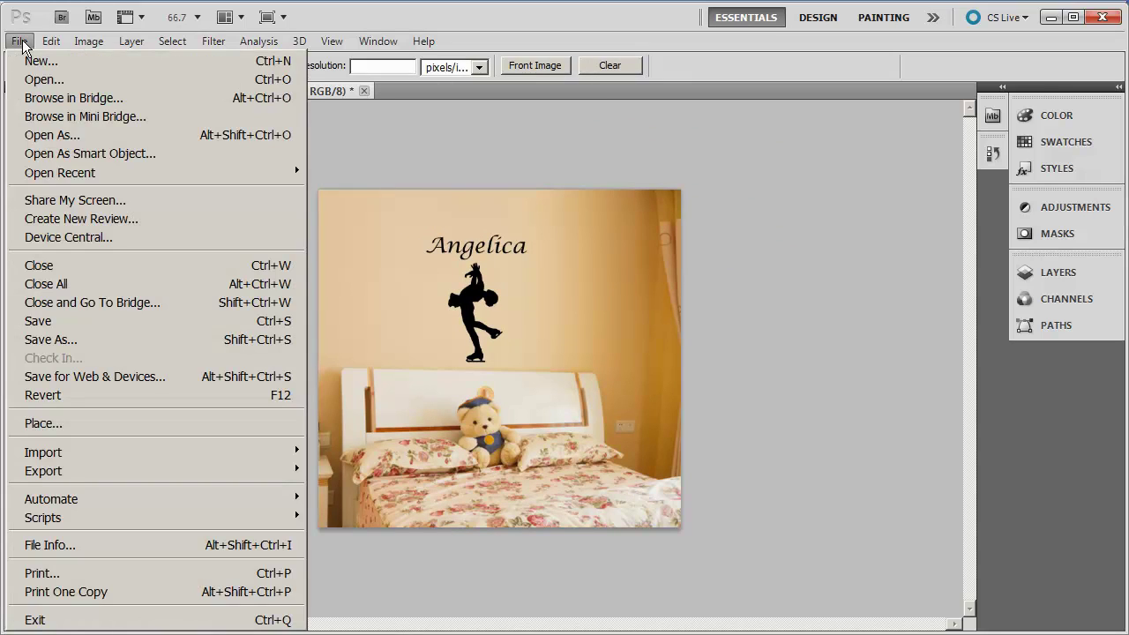
left_click(78, 339)
left_click(445, 436)
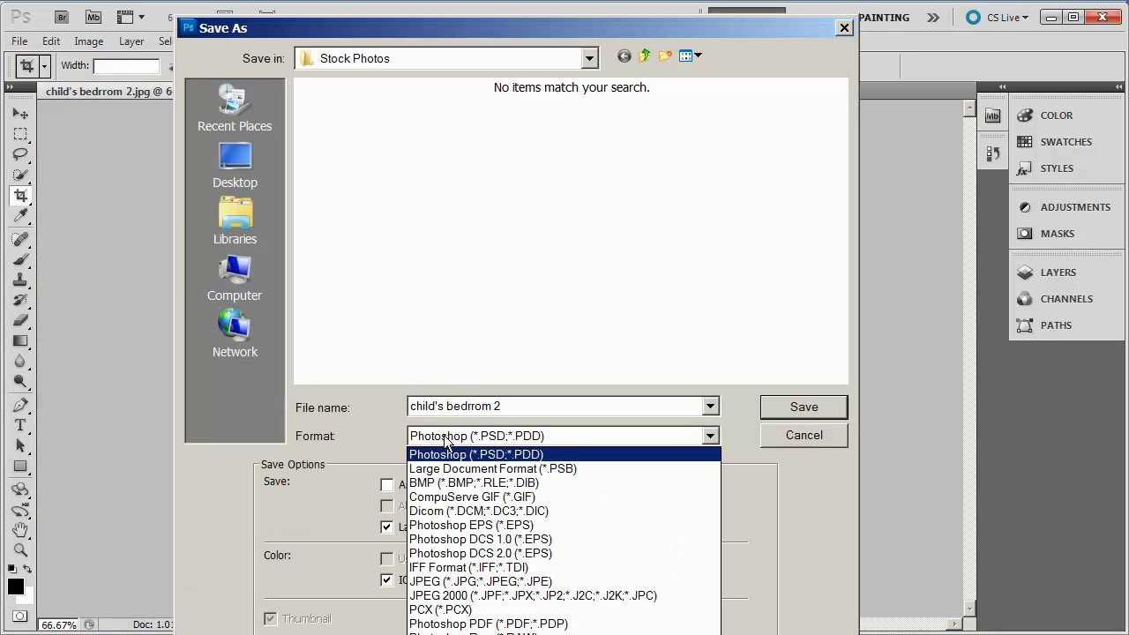
left_click(462, 581)
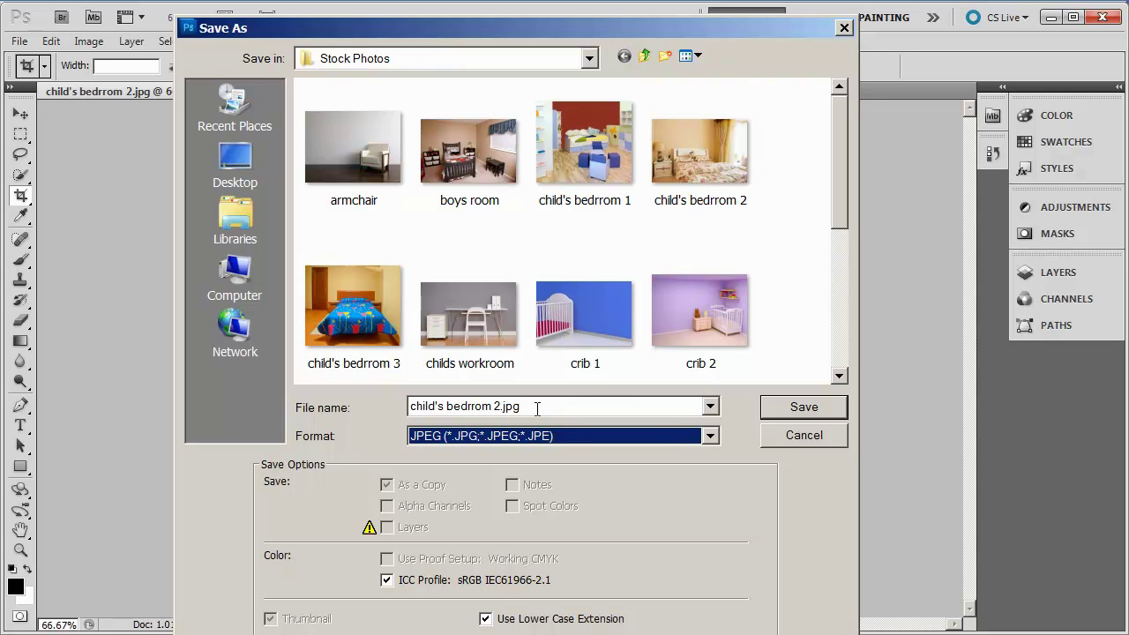
left_click_drag(535, 407, 402, 404)
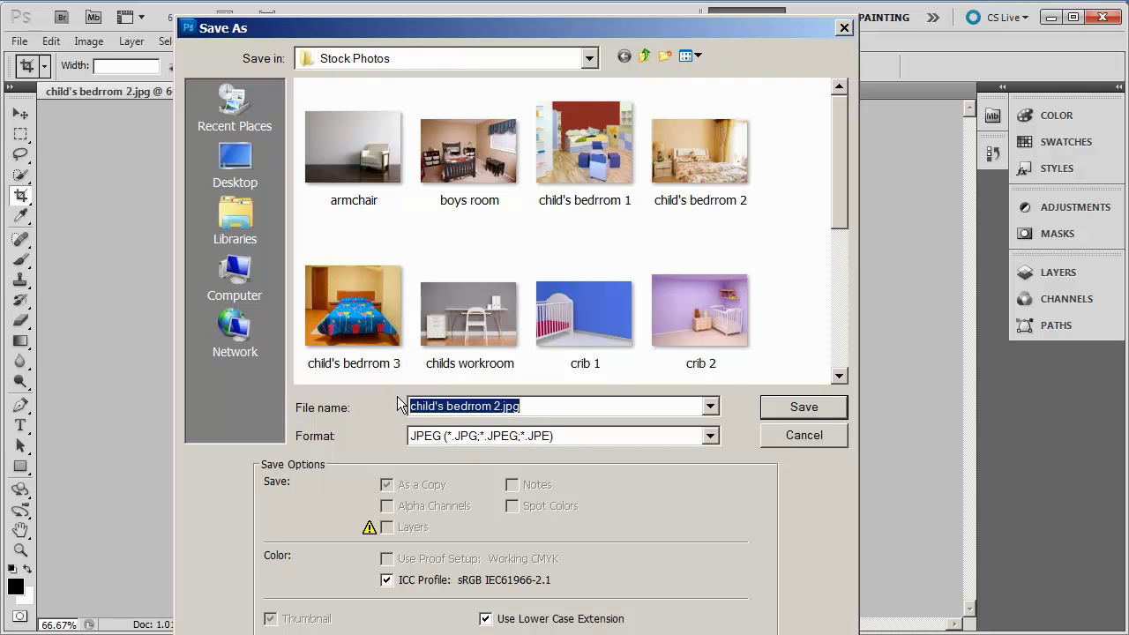
- Go to the Desktop's New Decal folder and name the file 'angelica'
left_click(638, 63)
left_click(638, 64)
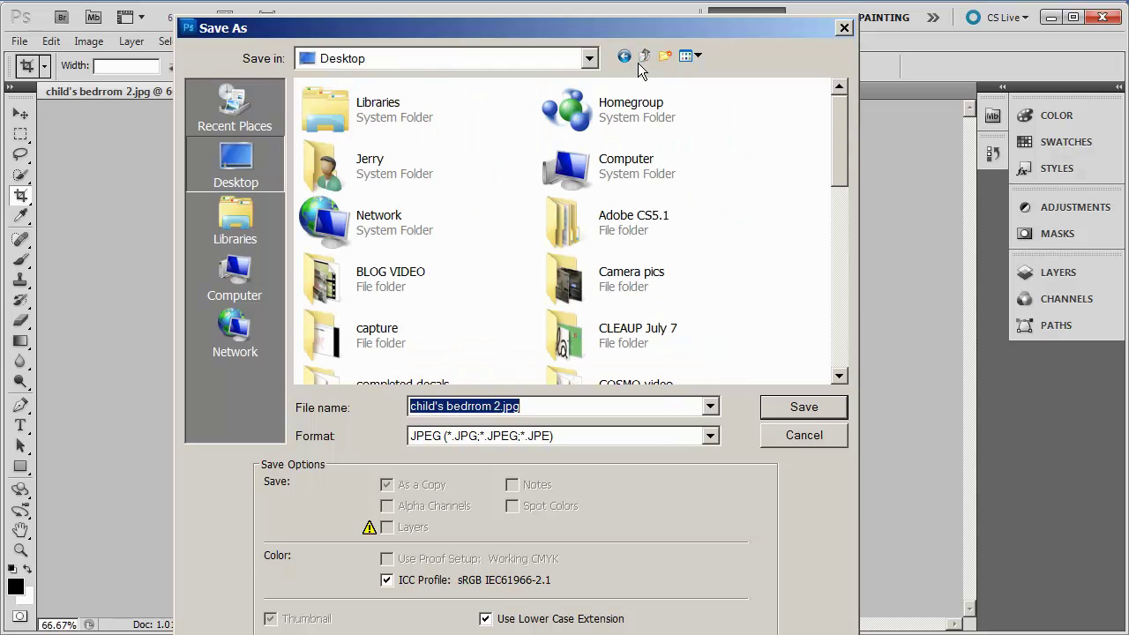
left_click(839, 376)
left_click(839, 376)
left_click(839, 377)
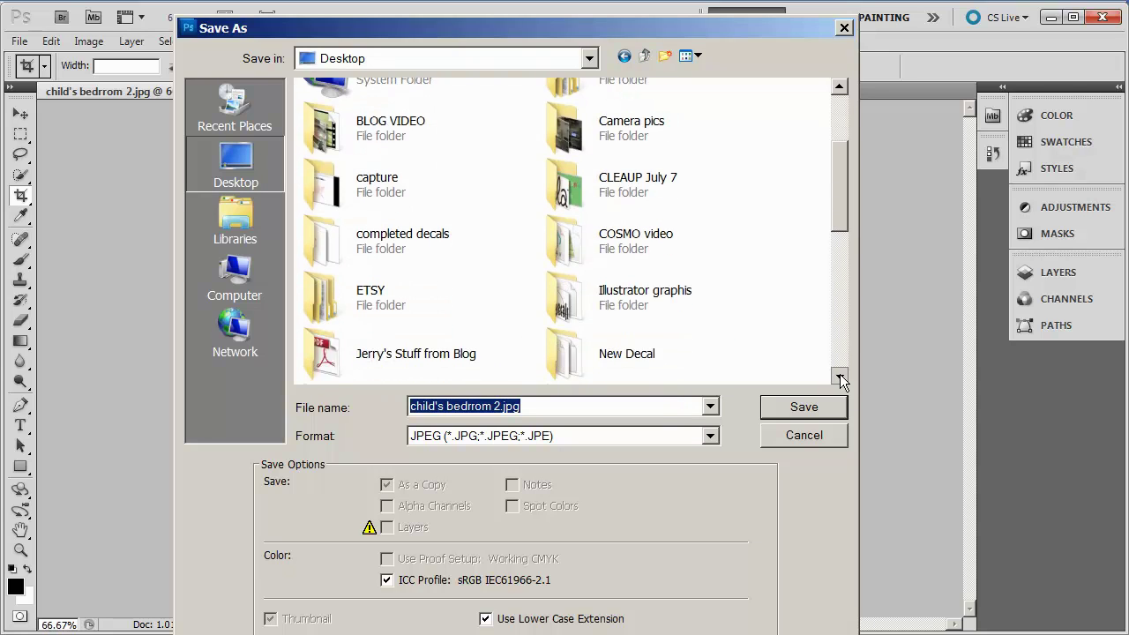
left_click(839, 377)
double_click(557, 299)
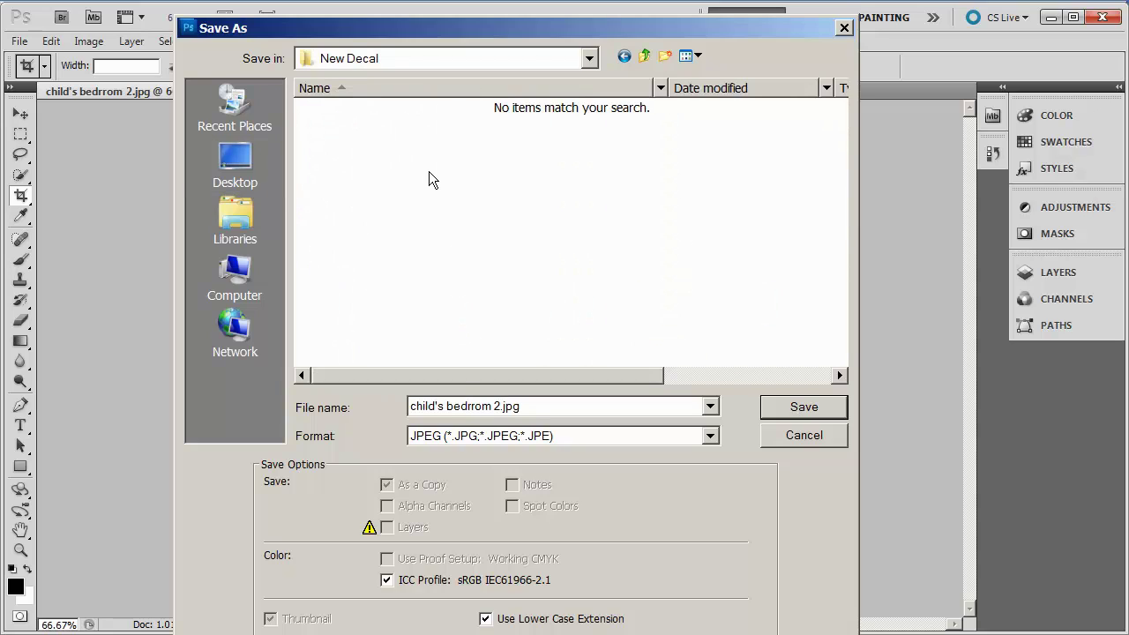
left_click(547, 404)
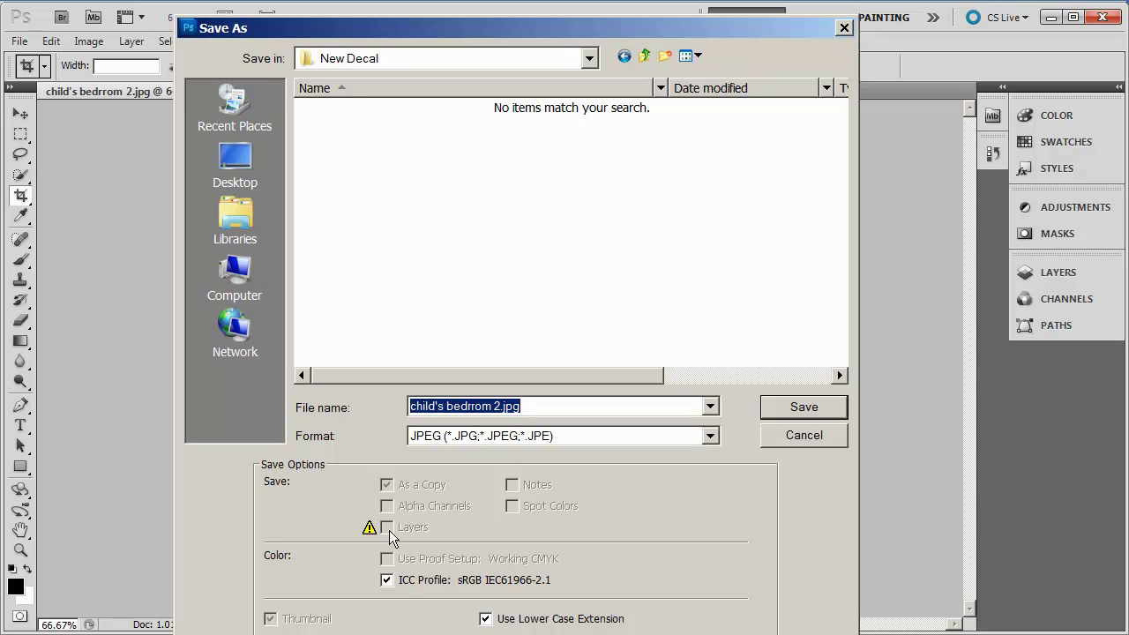
type("angelica")
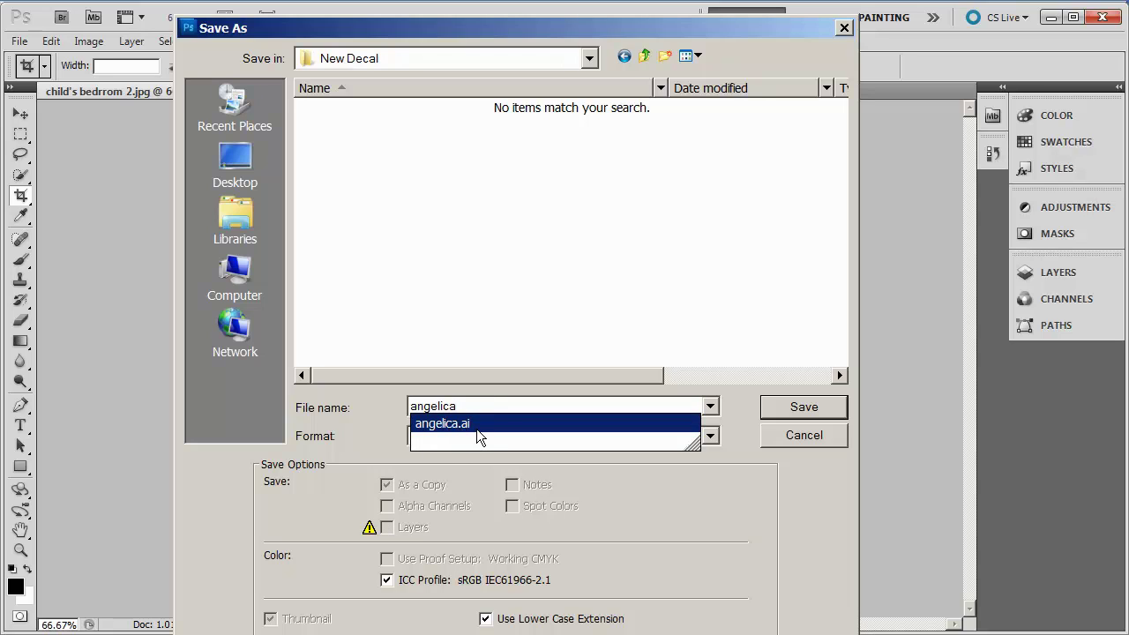
left_click(541, 164)
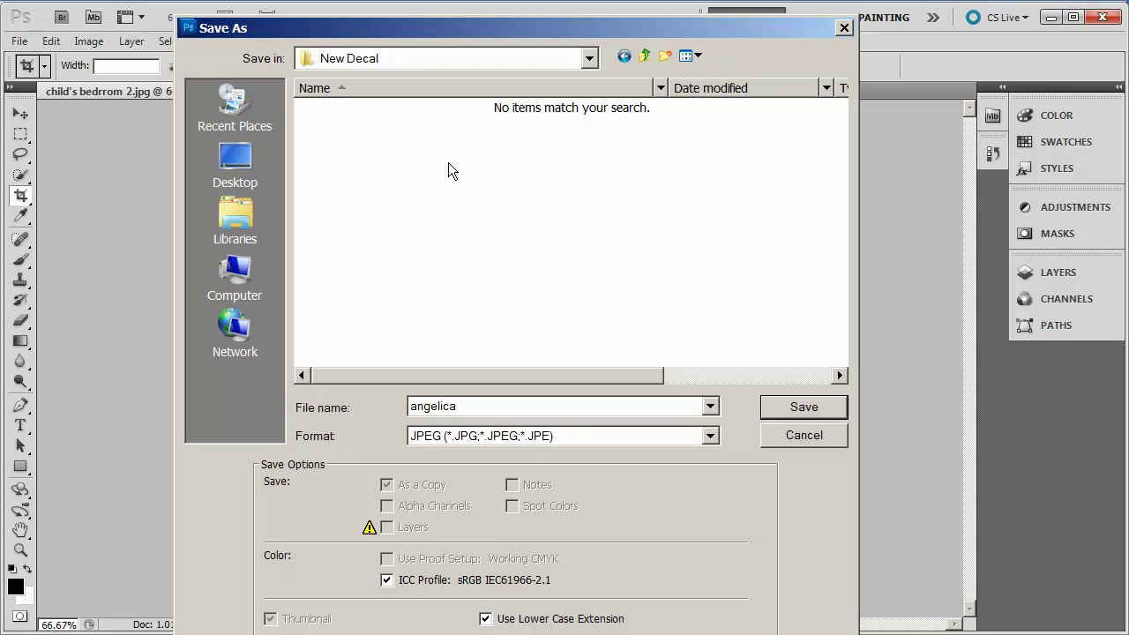
double_click(519, 407)
- Save the file and accept JPEG quality 12 (Maximum)
left_click(803, 407)
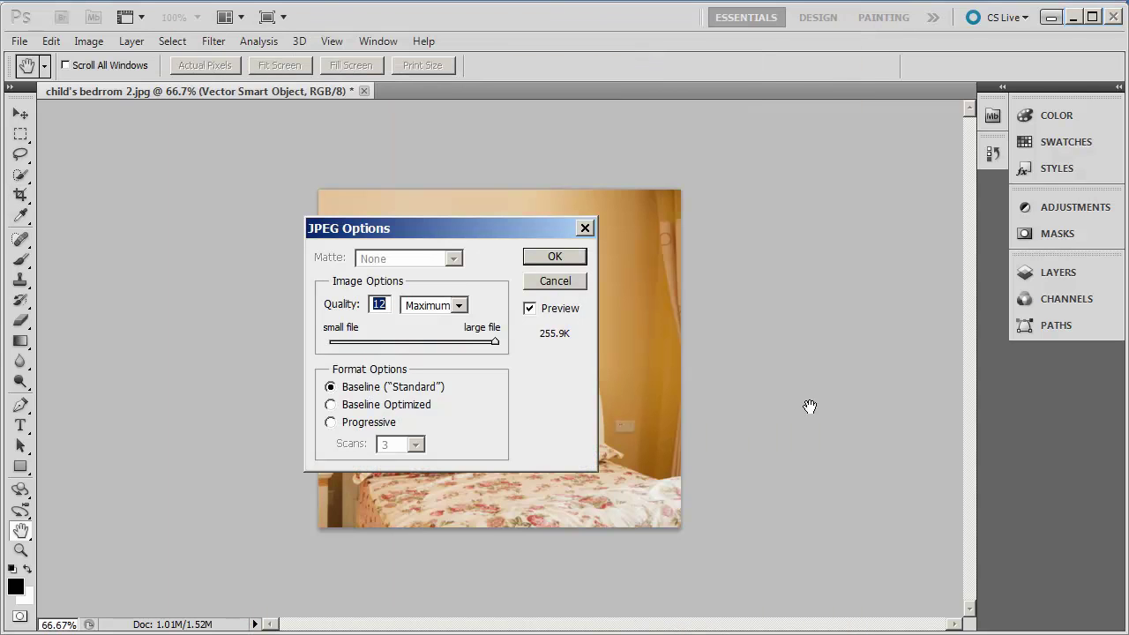
left_click(569, 262)
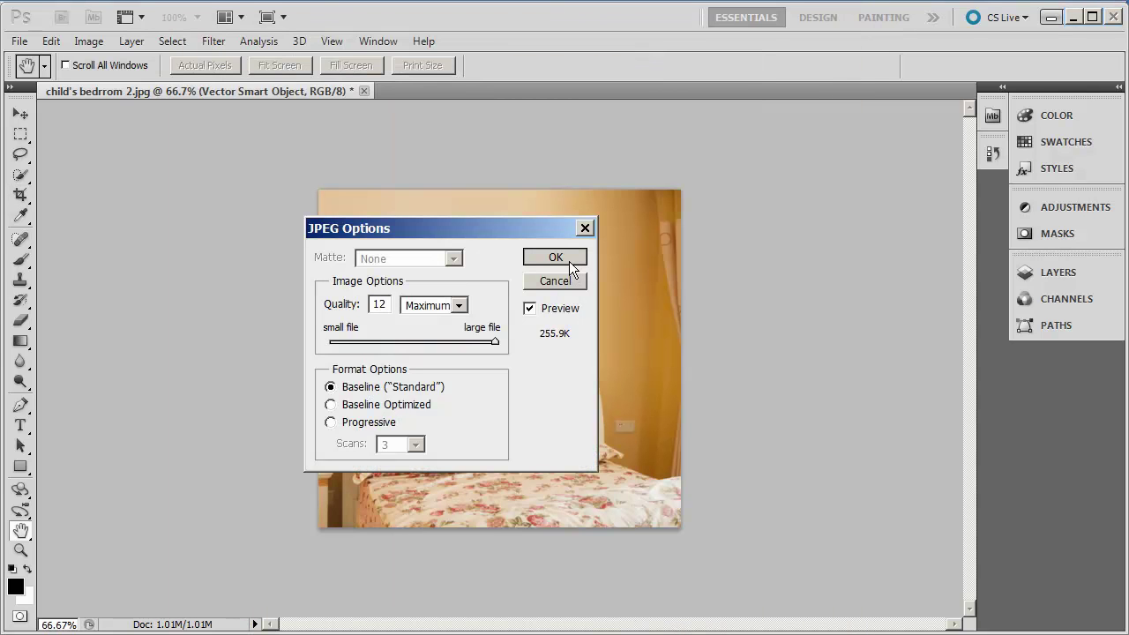